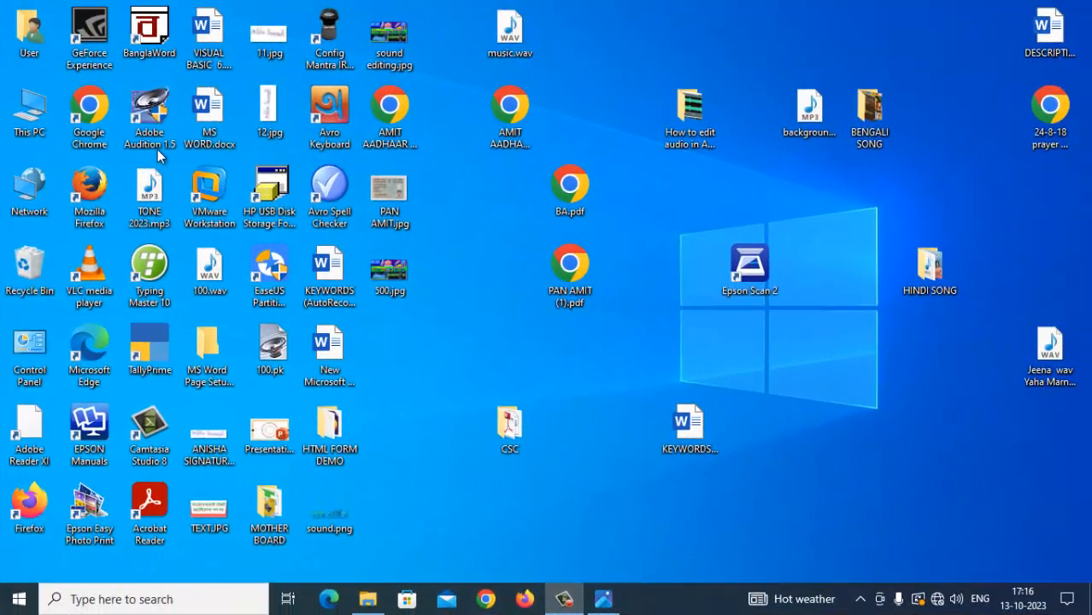
Step: Launch Adobe Audition and open background.mp3 from the Desktop folder
left_click(159, 140)
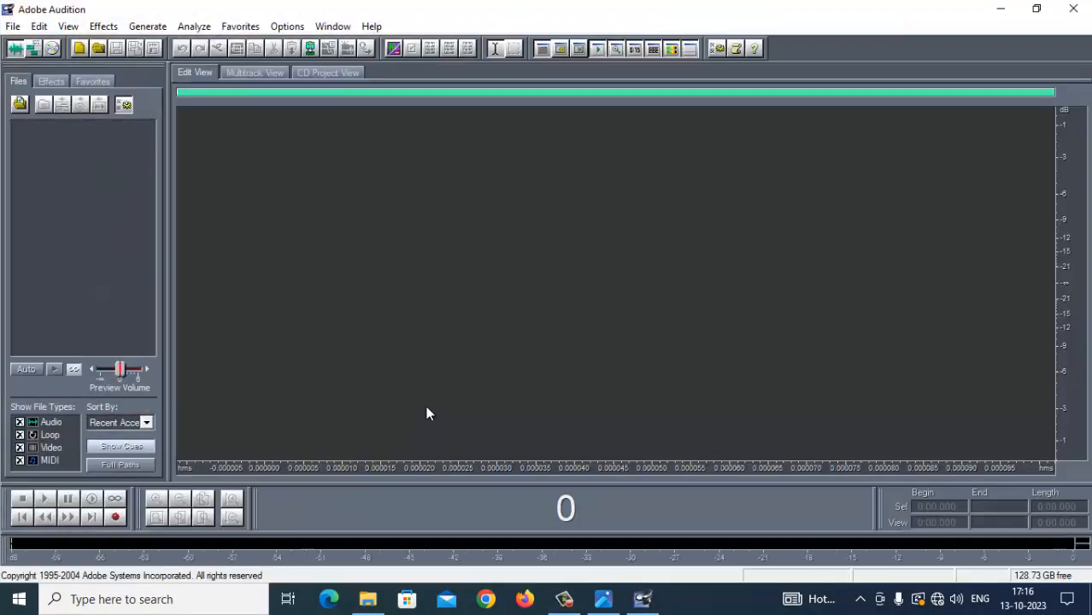
left_click(13, 27)
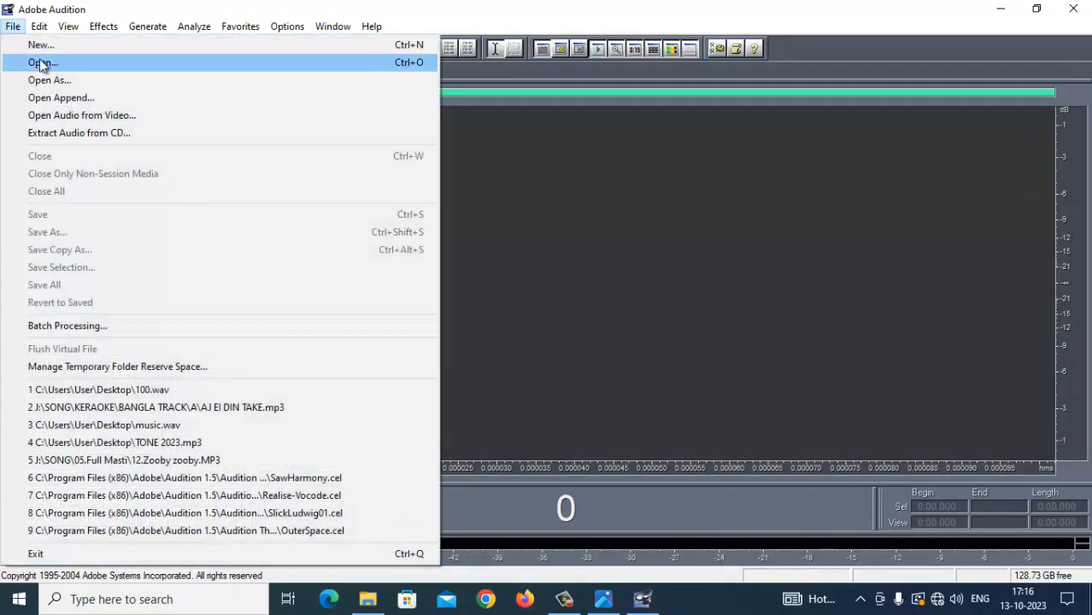
left_click(39, 62)
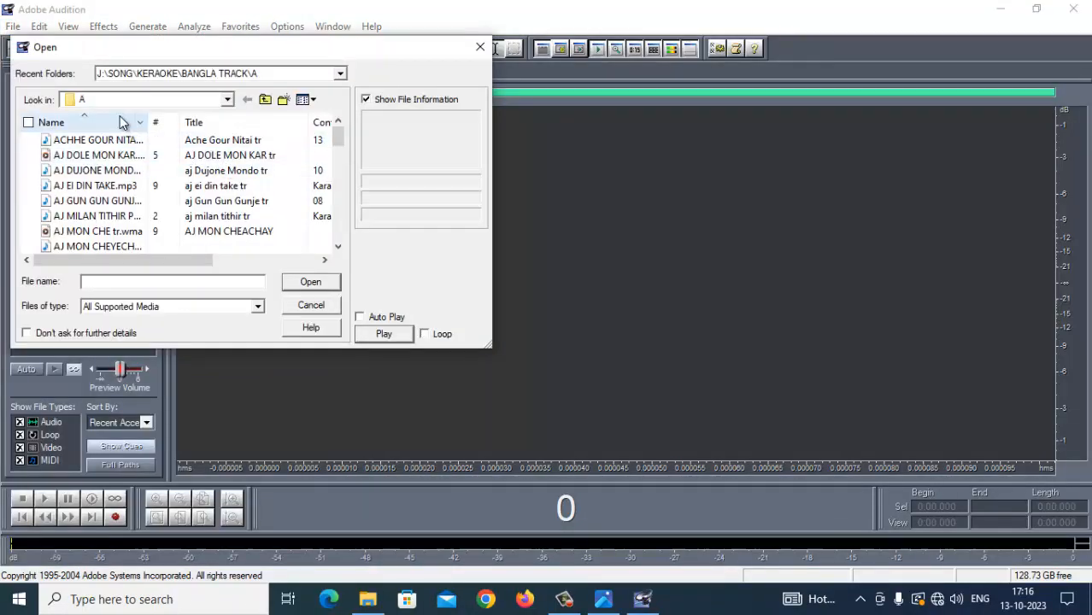
left_click(227, 99)
left_click(94, 115)
left_click(116, 187)
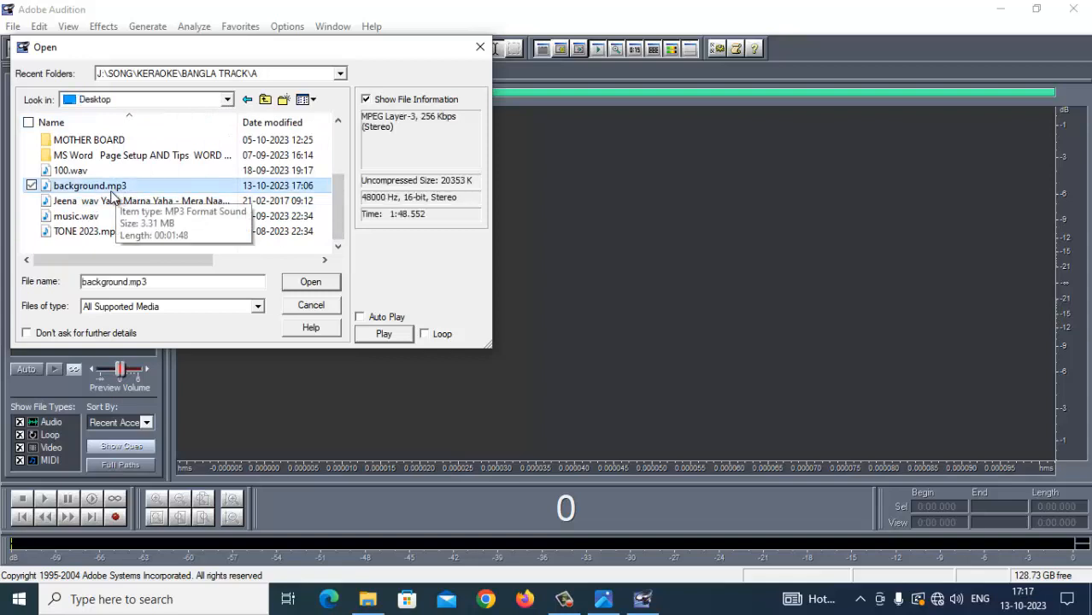
left_click(311, 283)
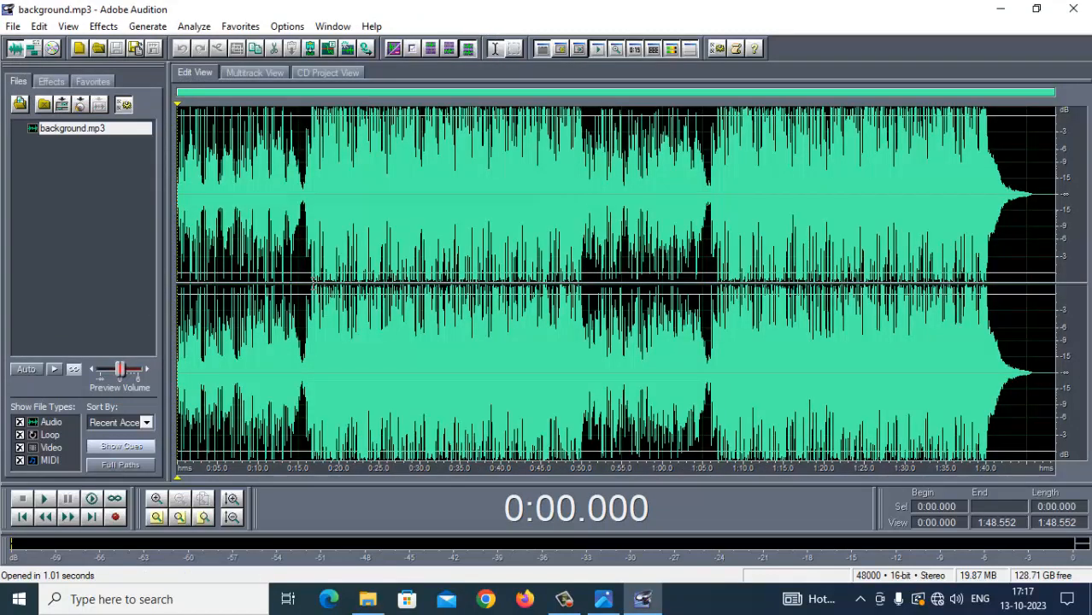
Step: Play background.mp3 and adjust the playback cursor to about 0:15.93 to locate the start of the first loud section
left_click(271, 188)
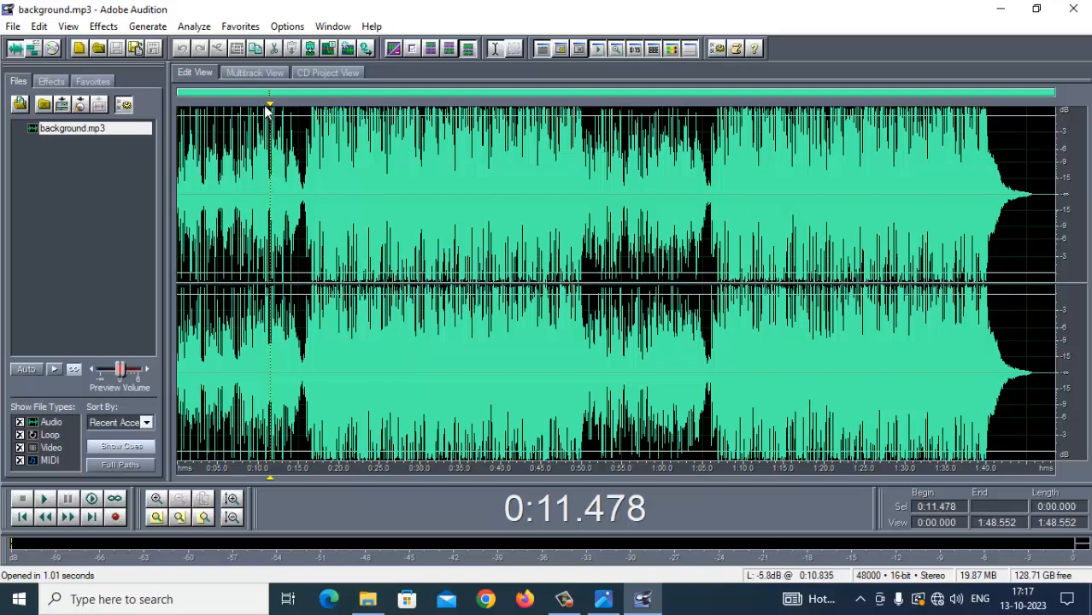
left_click(44, 500)
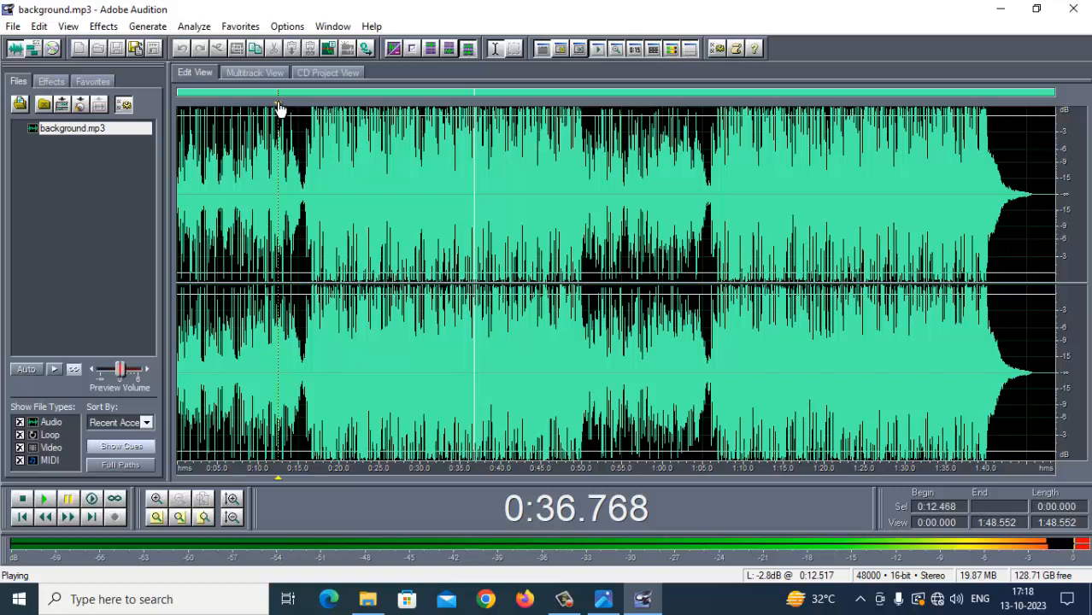
left_click_drag(280, 111, 304, 109)
left_click(46, 499)
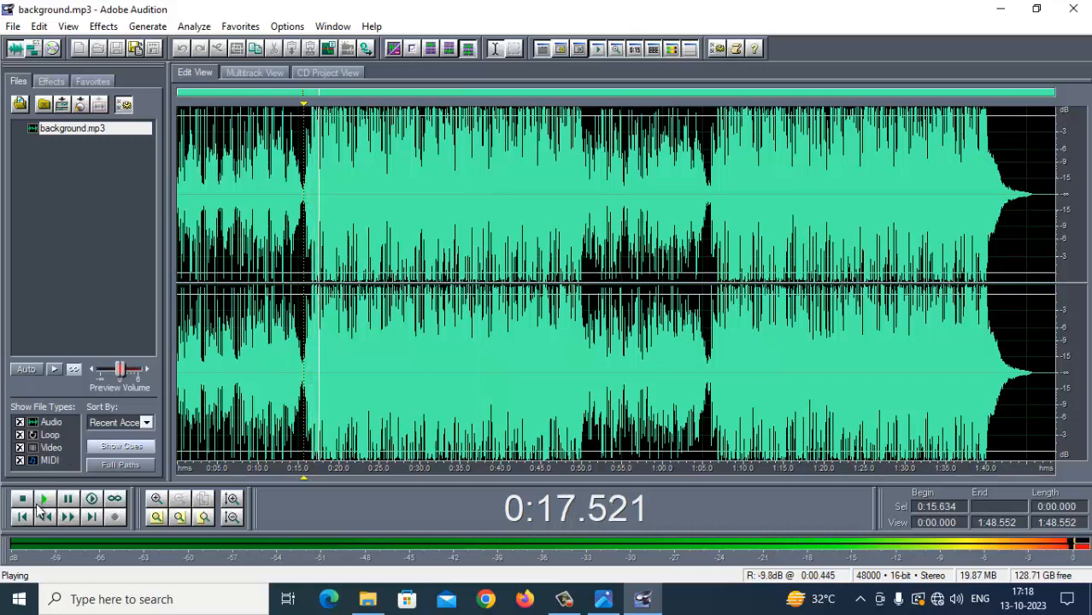
left_click(67, 499)
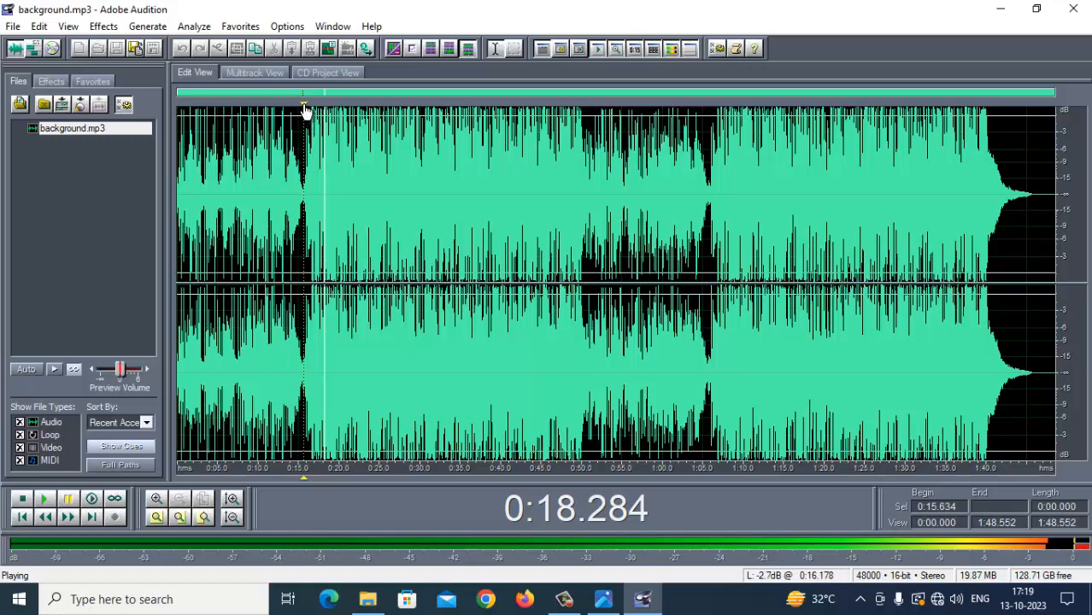
left_click_drag(305, 111, 307, 111)
left_click(44, 499)
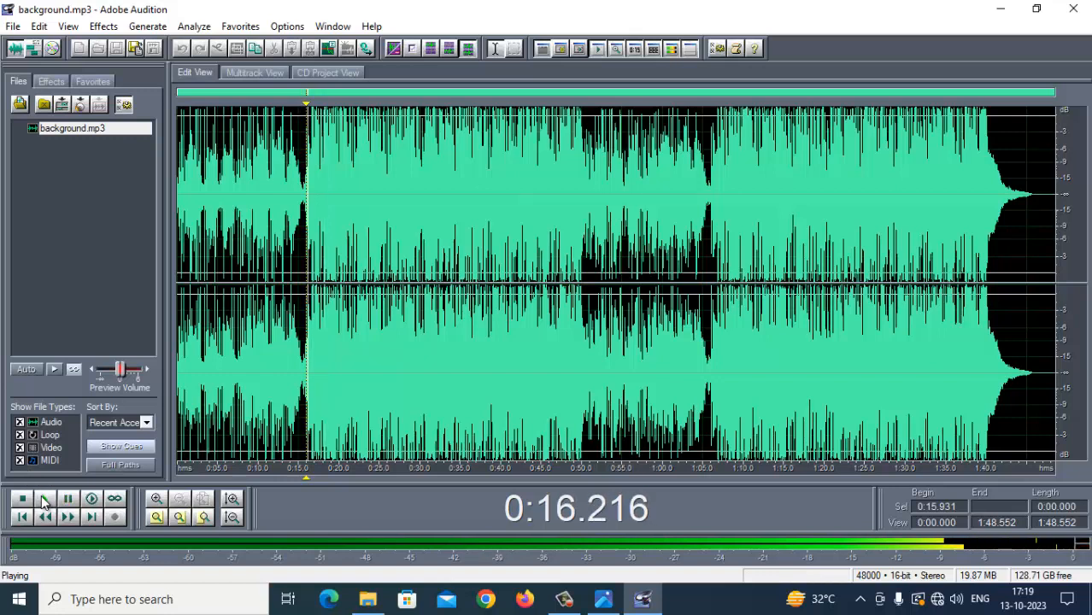
left_click(69, 501)
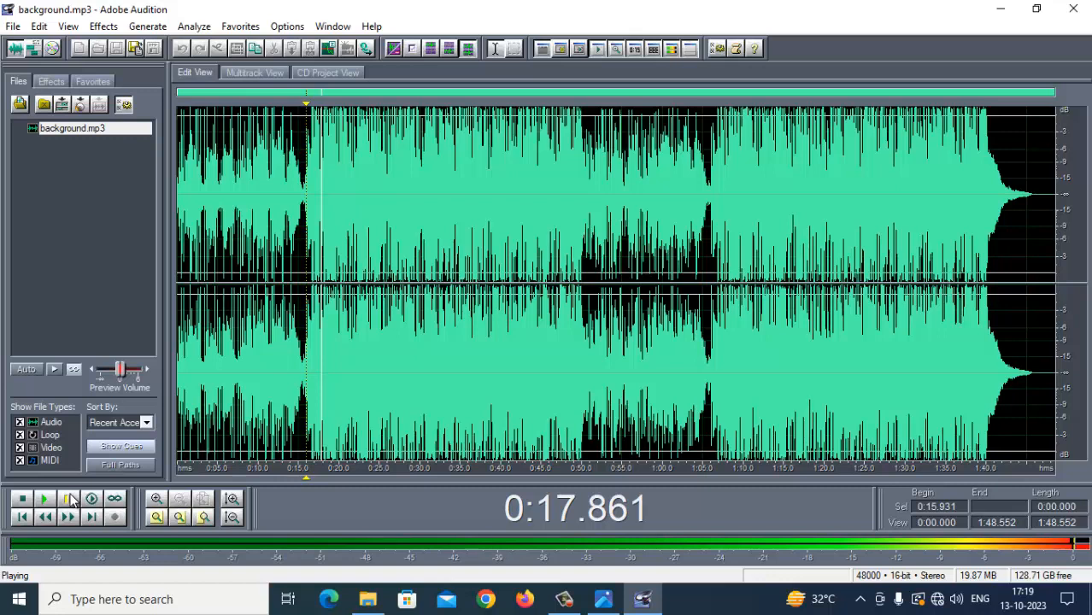
Step: Select the section of background.mp3 from about 0:15.931 to 0:33.248, playing it to check the end point
left_click(303, 184)
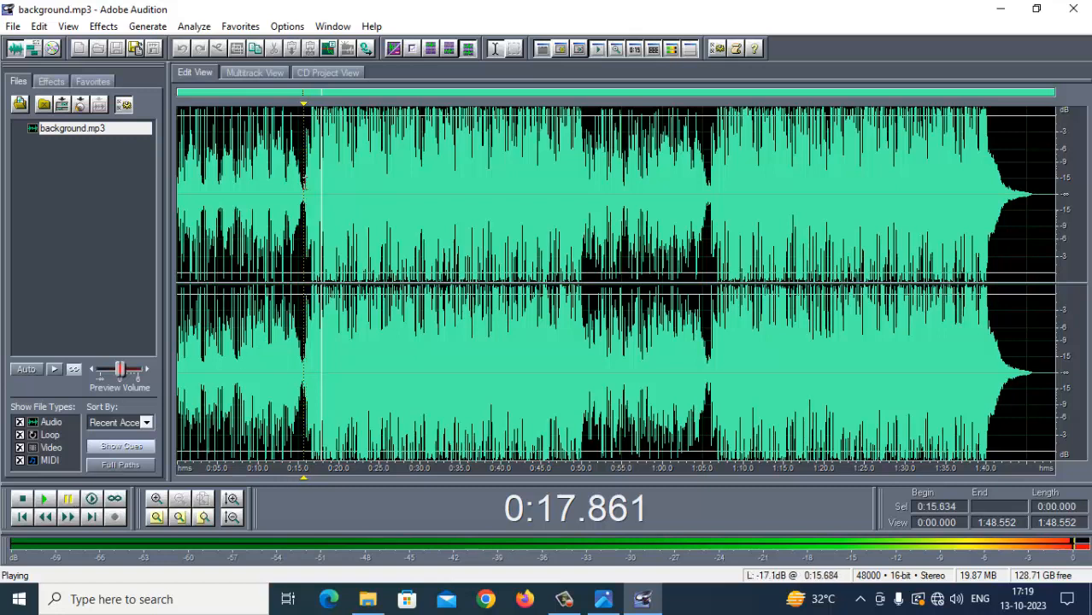
left_click_drag(304, 184, 444, 114)
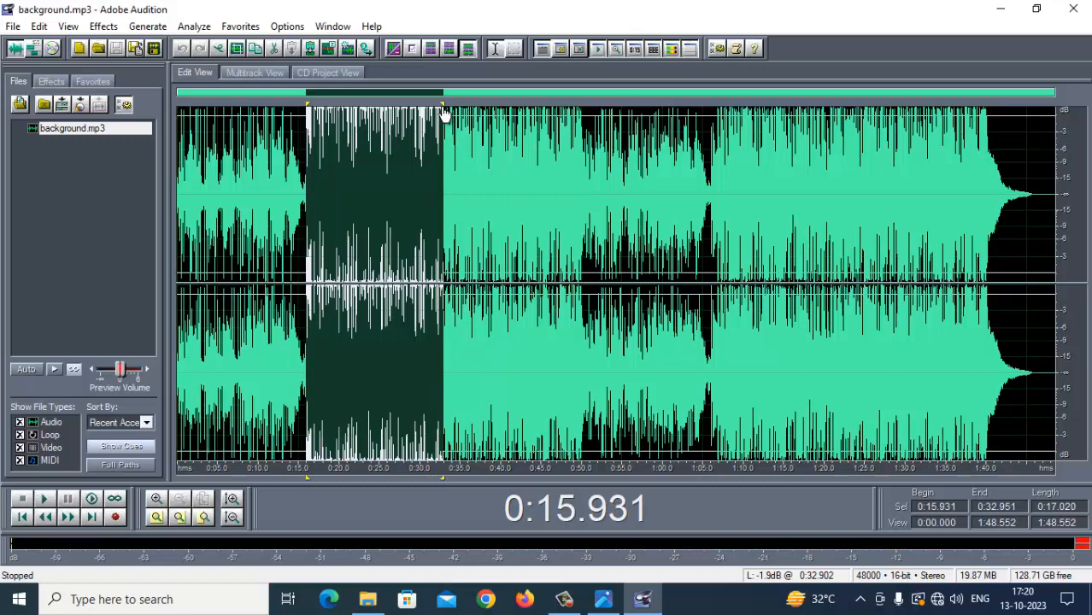
left_click_drag(444, 114, 440, 114)
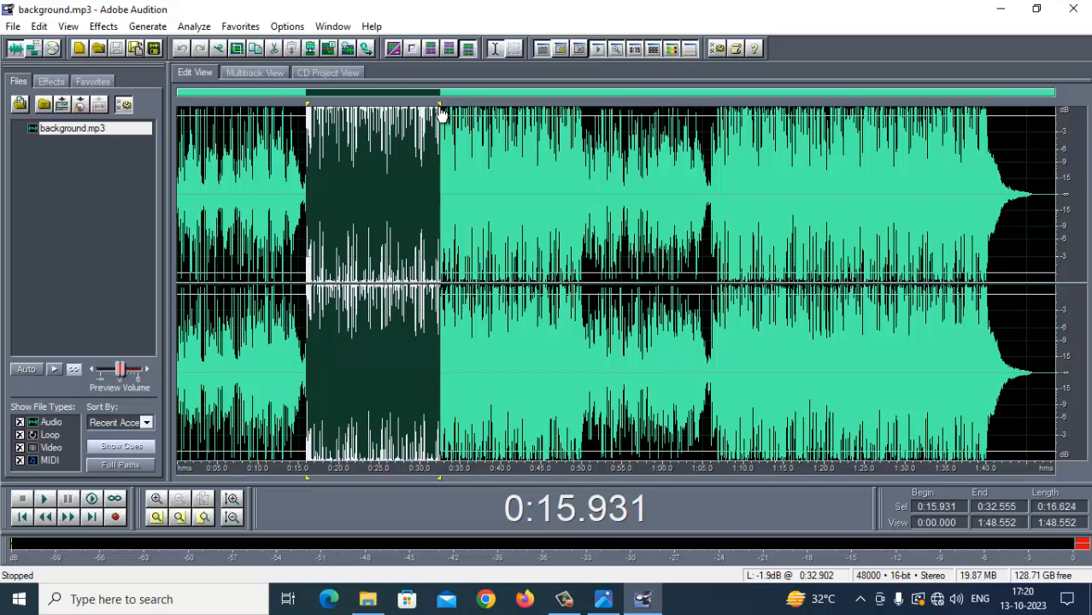
left_click(45, 500)
left_click_drag(439, 110, 445, 110)
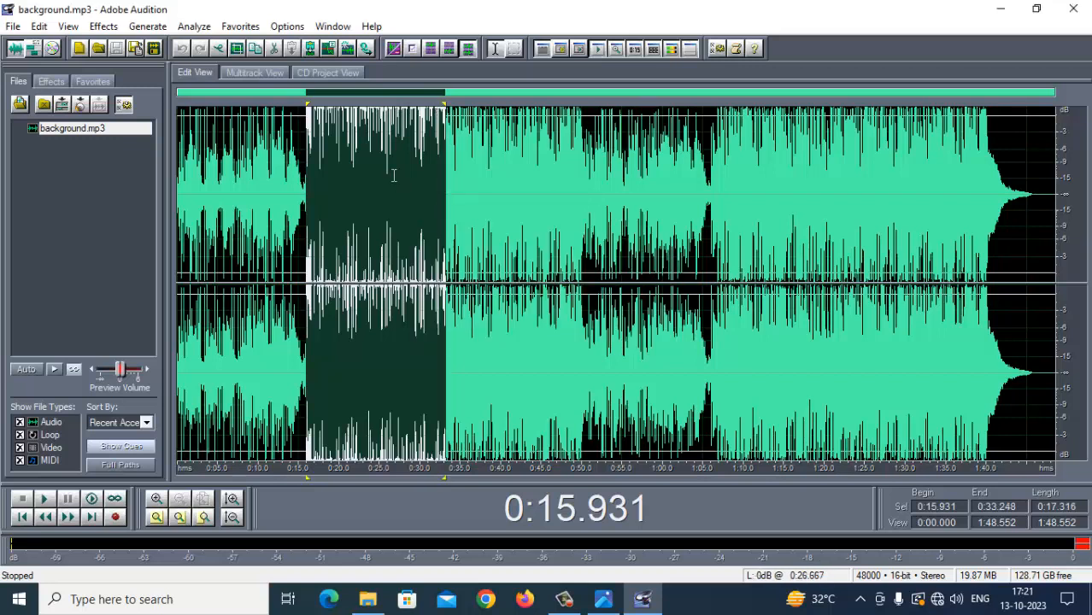
Step: Copy the selected section into a new waveform at 48000 Hz, stereo, 16-bit
left_click(13, 25)
left_click(36, 45)
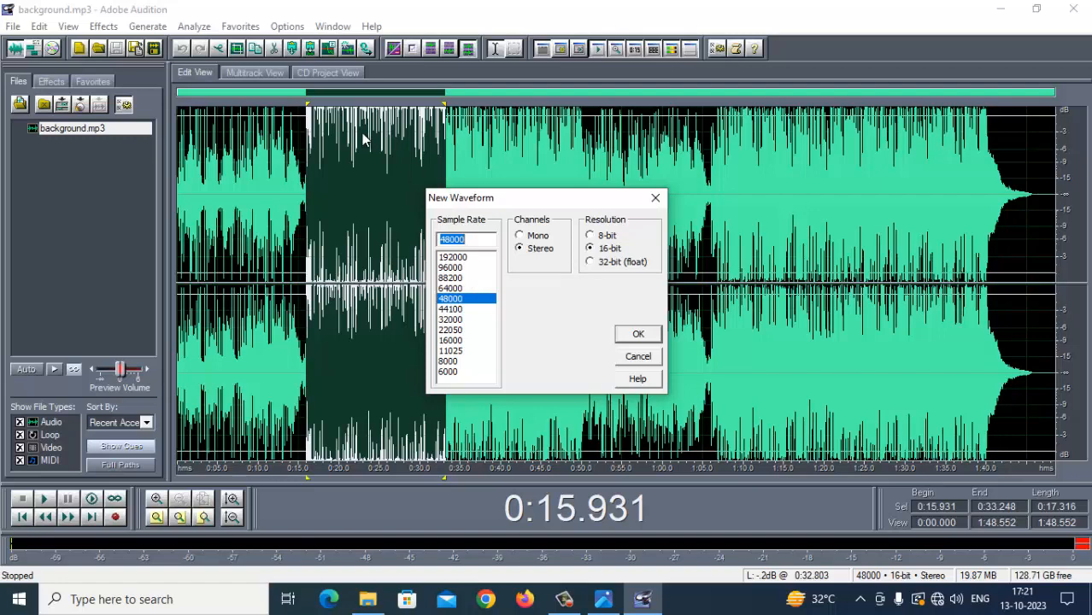
left_click(638, 334)
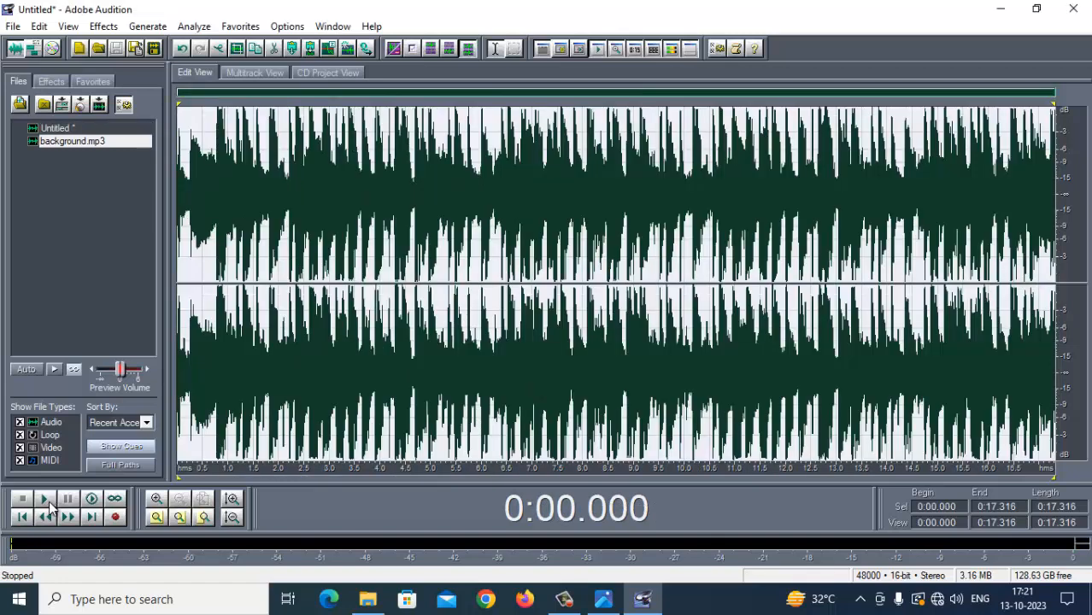
Step: Play the new waveform, including its ending from about 0:16.259
left_click(47, 503)
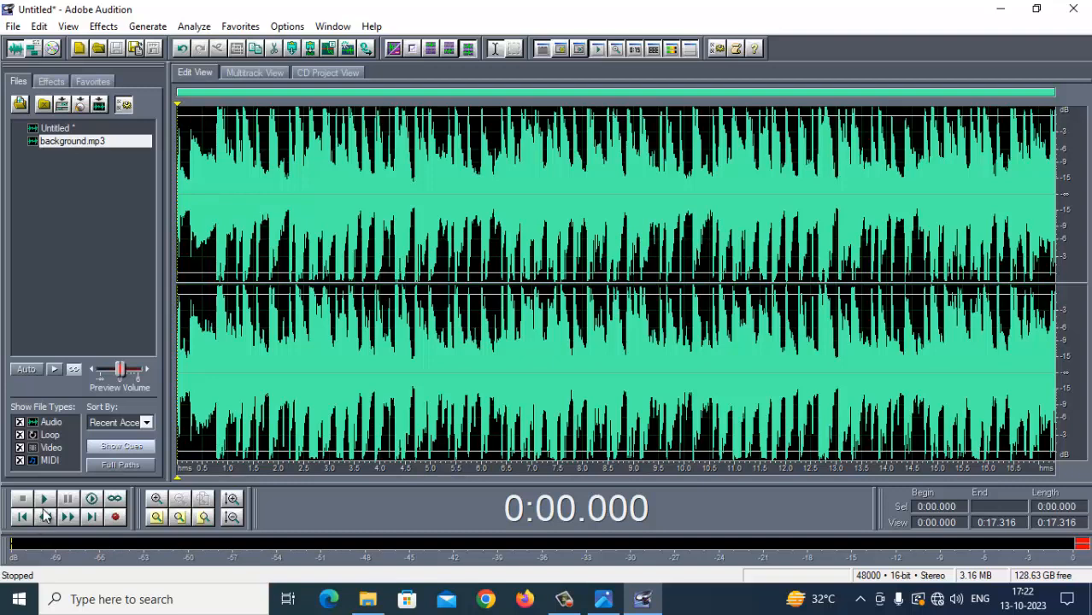
left_click(45, 501)
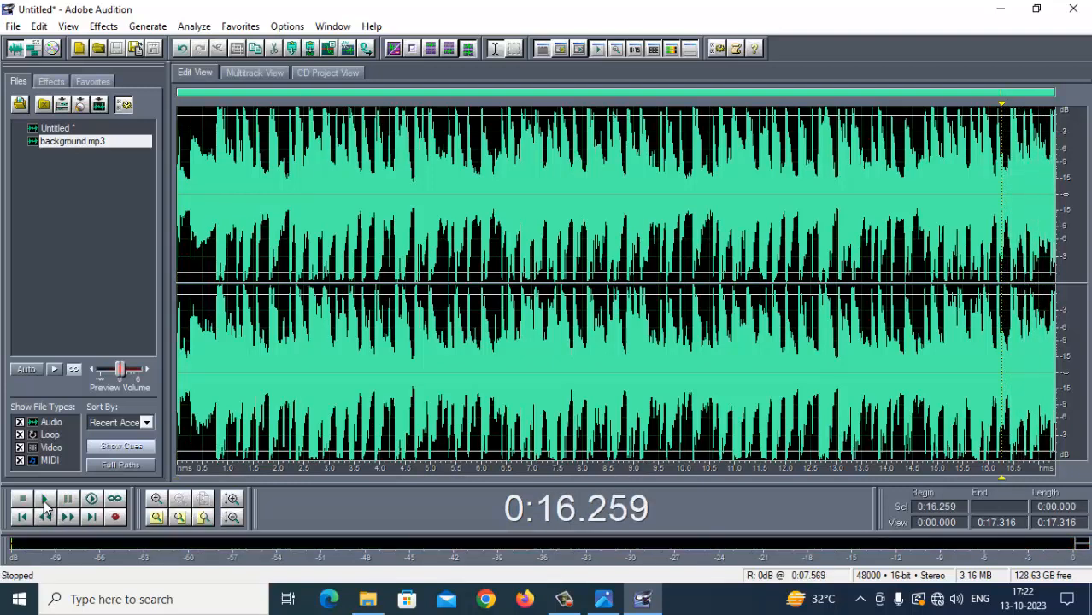
left_click(45, 500)
left_click(45, 503)
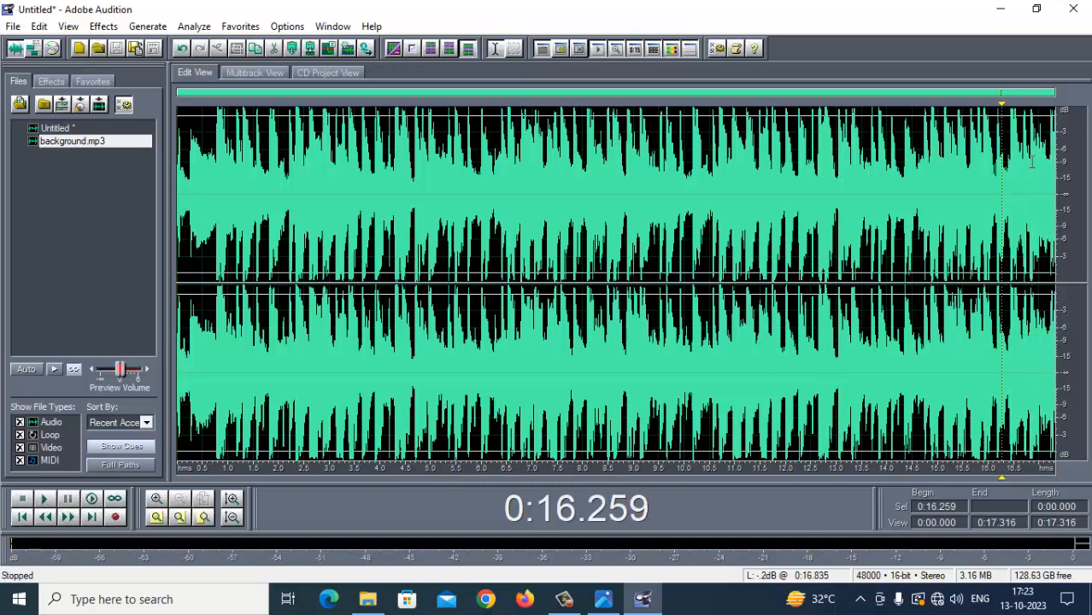
Step: Delete the last 0.49 s or so of the new waveform, from about 0:16.827, and play from about 0:14.4 to check the ending
left_click_drag(1031, 256, 1056, 256)
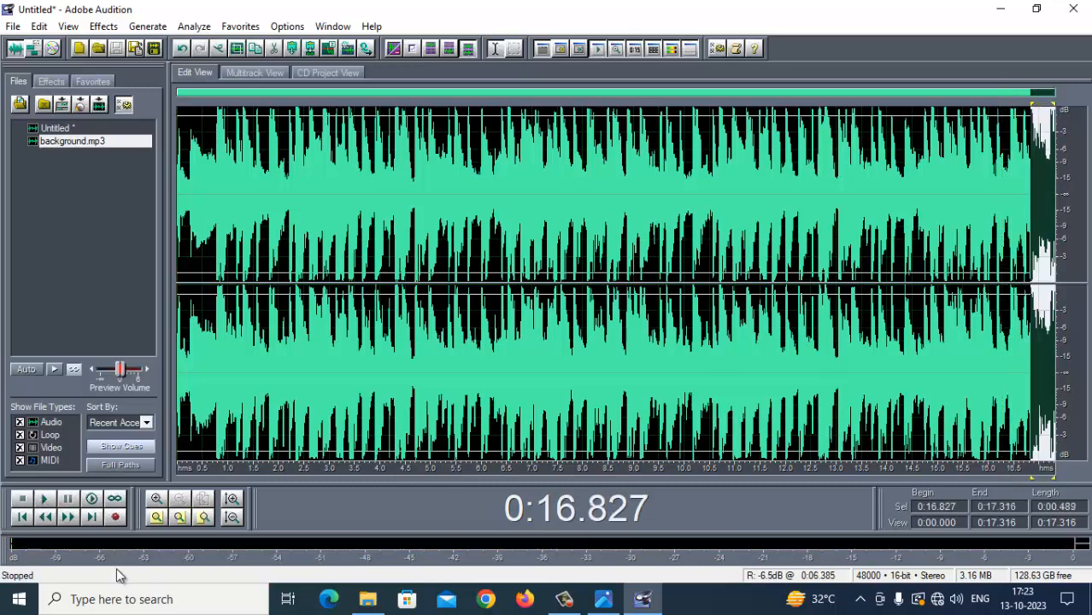
left_click(46, 503)
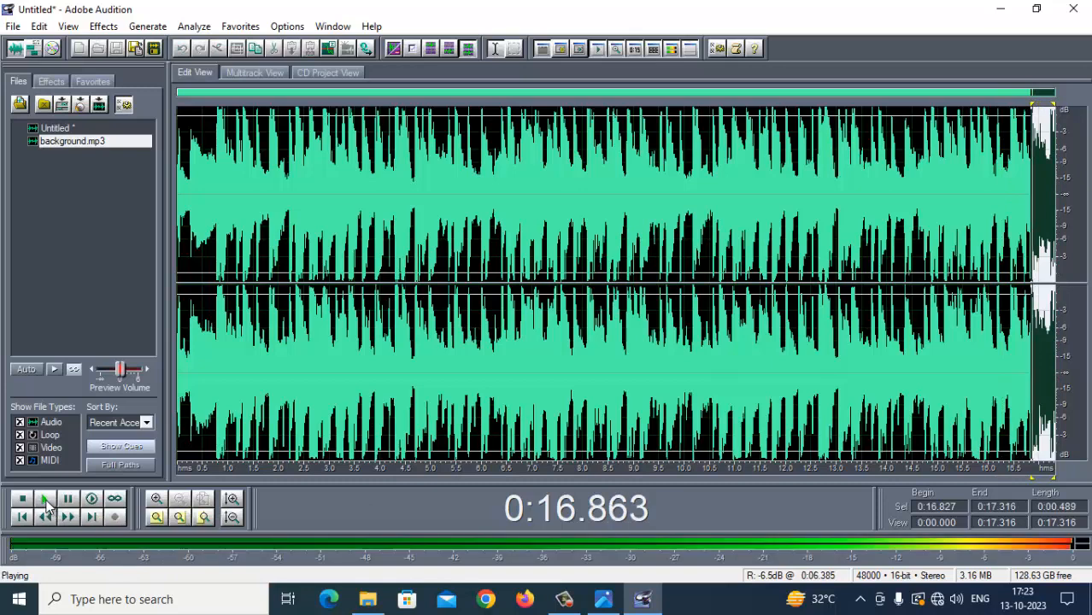
left_click(46, 502)
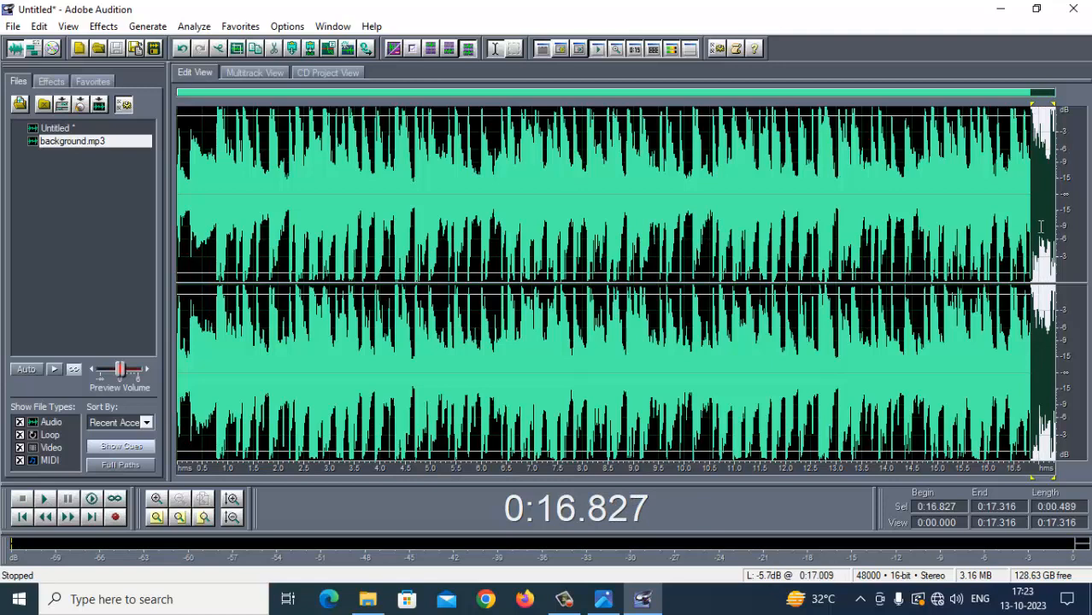
key("Delete")
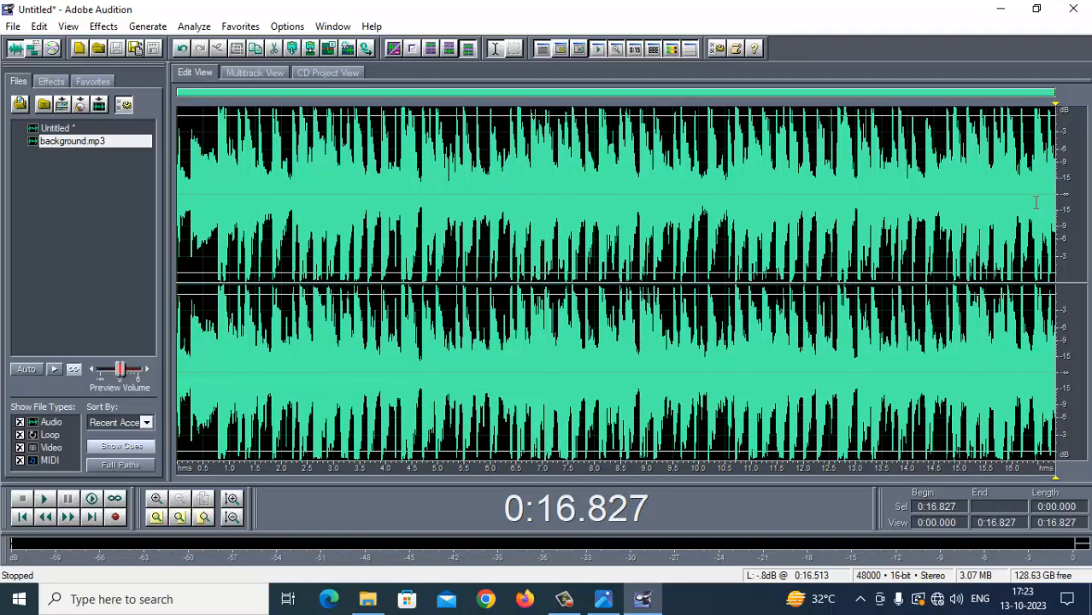
left_click(930, 201)
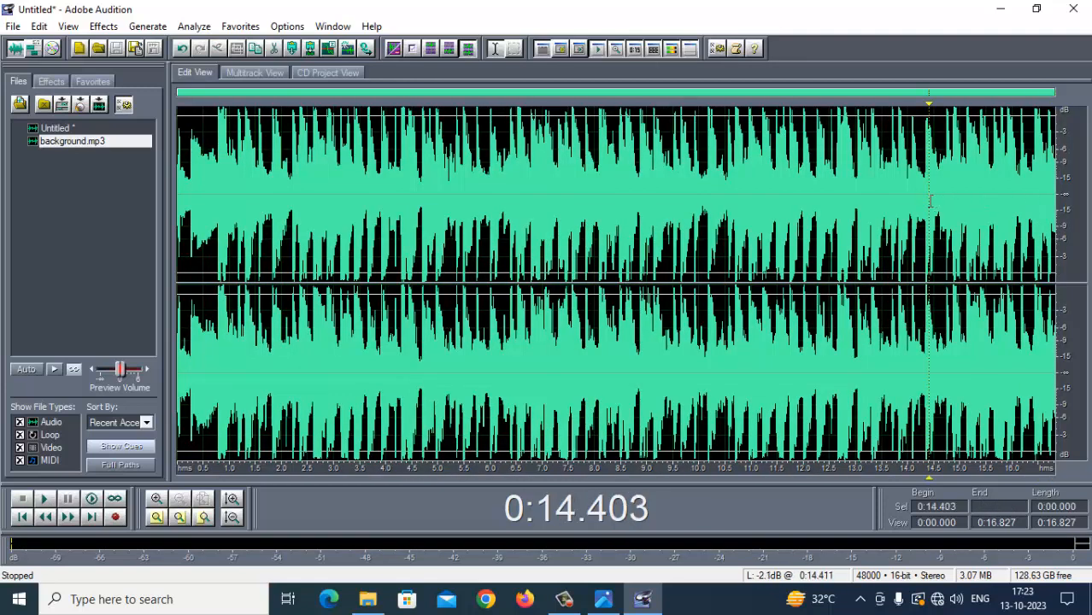
left_click(45, 500)
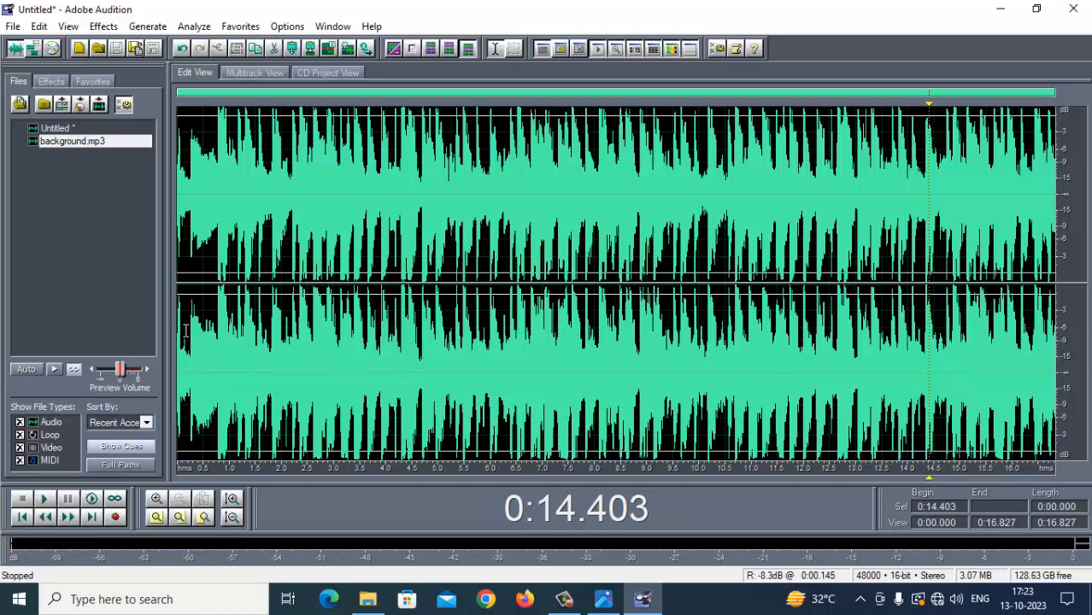
Step: Copy the entire trimmed waveform and paste the copy at its end
key("ctrl+a")
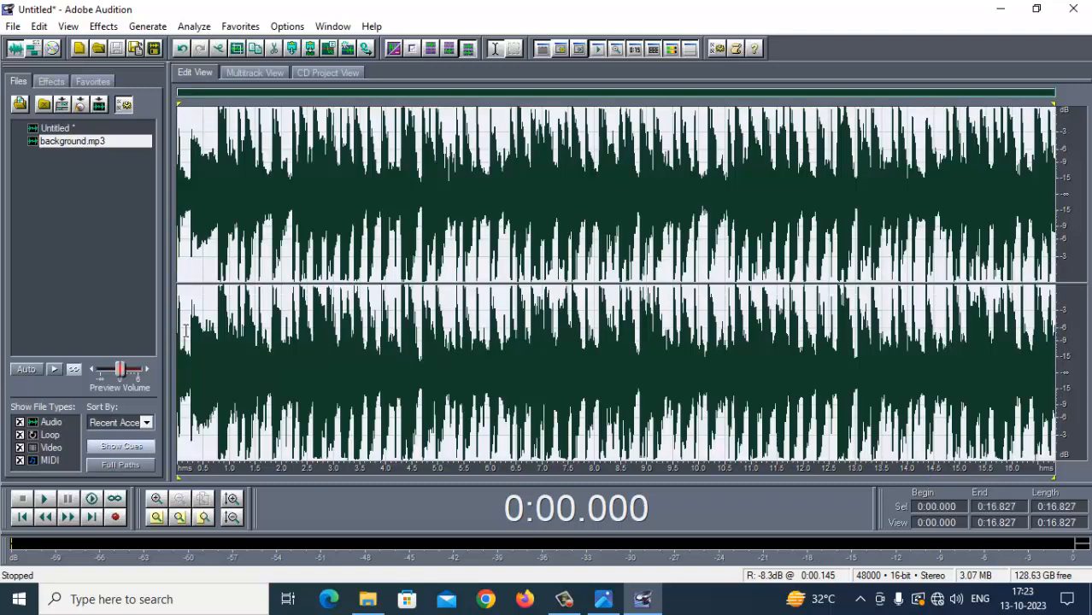
key("ctrl+c")
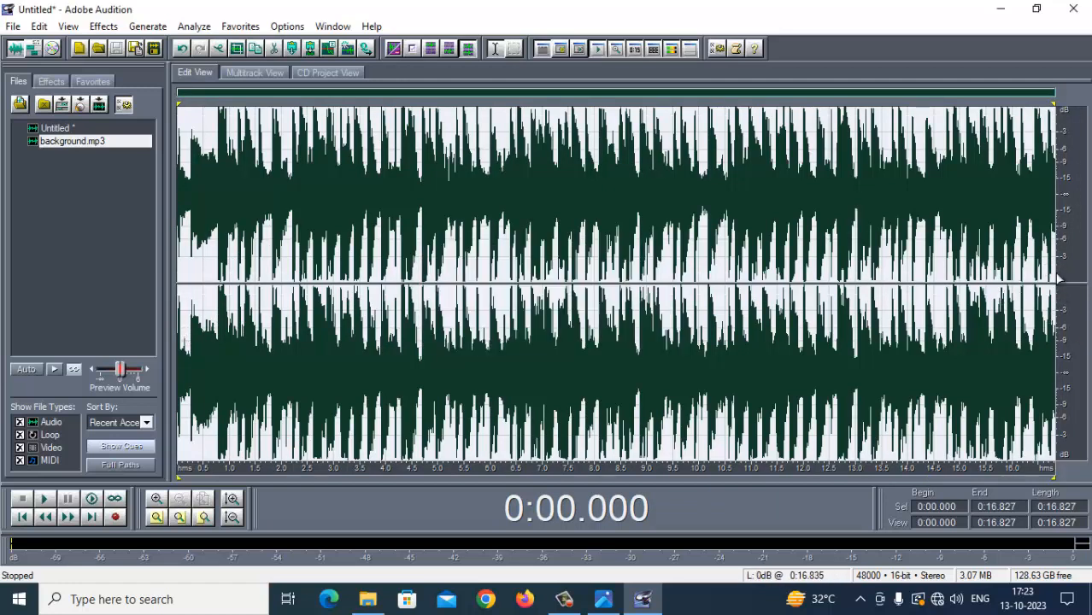
left_click(92, 518)
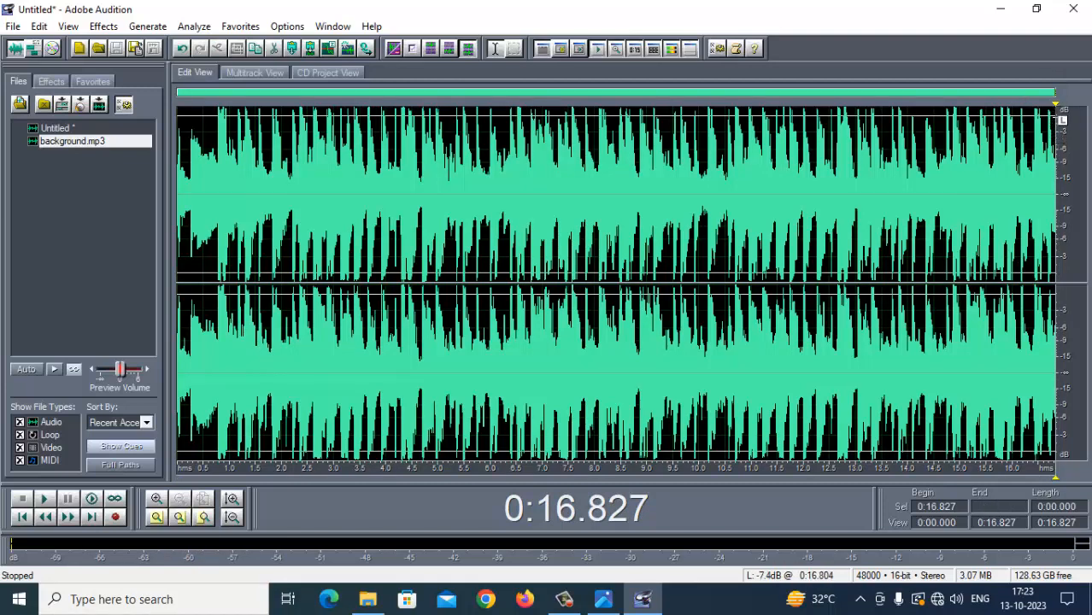
key("ctrl+v")
Step: Play the doubled waveform from the beginning to check the join
left_click(621, 282)
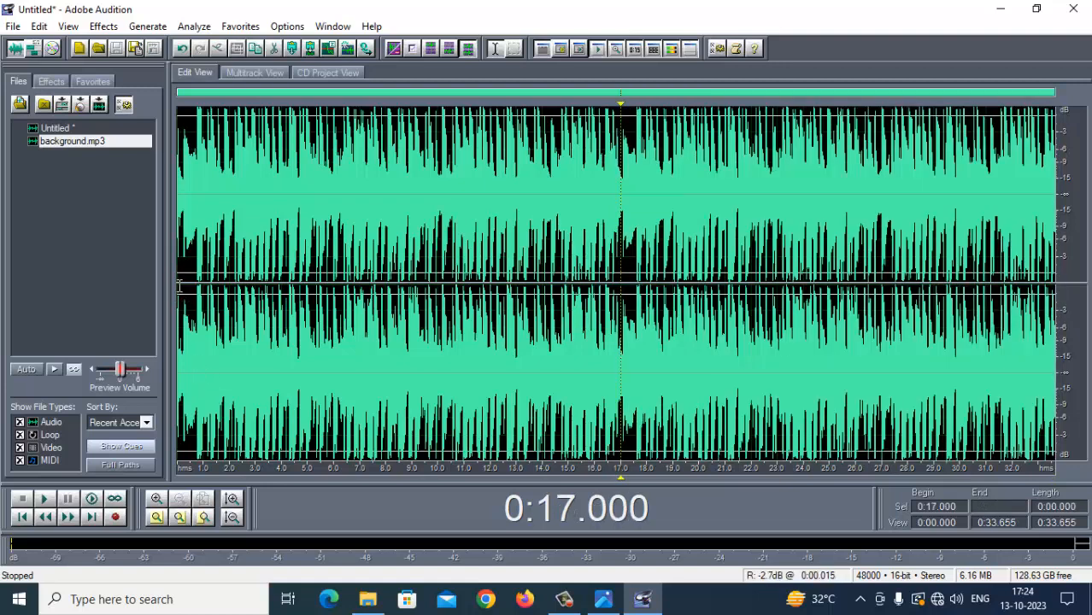
left_click(177, 292)
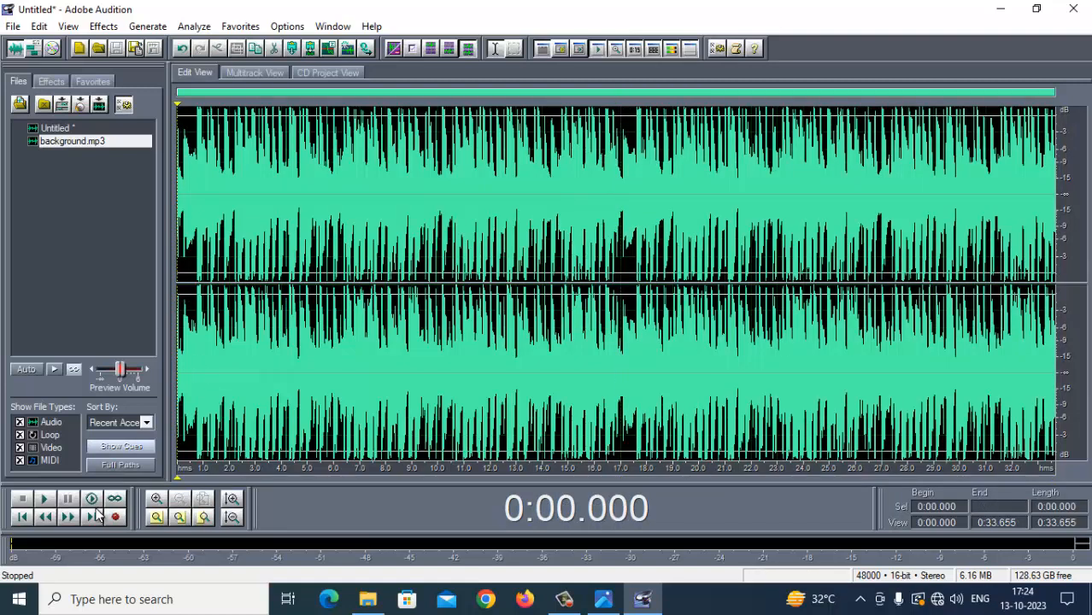
left_click(47, 501)
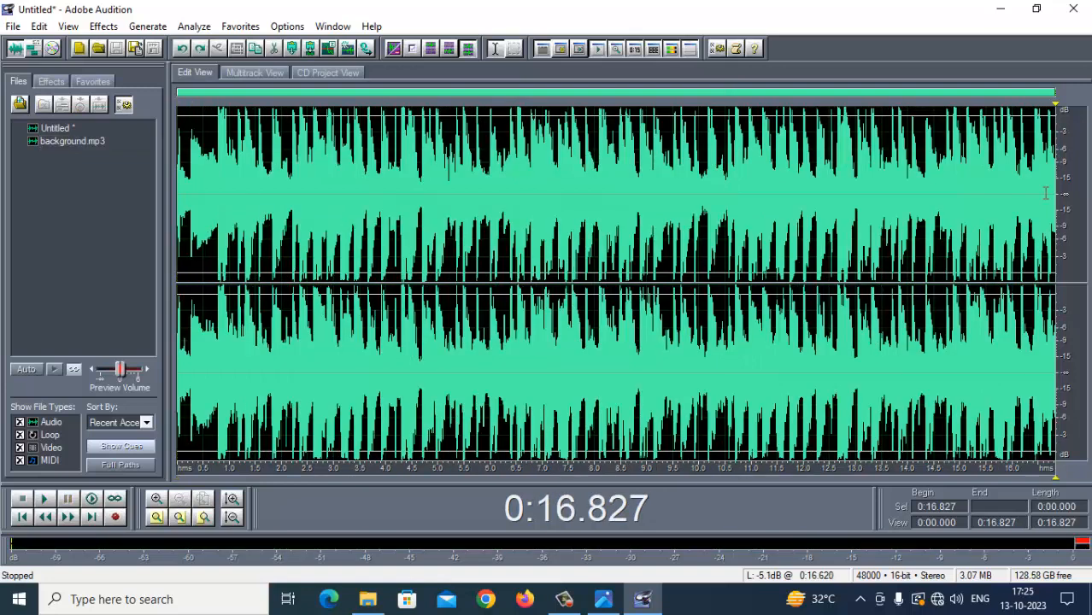
Step: Select the waveform's last 0.153 s or so, from about 0:16.674, and mix-paste the copied audio there using Overlap (Mix) at volume 100
mouse_move(1044, 192)
left_mouse_down()
mouse_move(1062, 191)
mouse_move(1051, 198)
left_mouse_up()
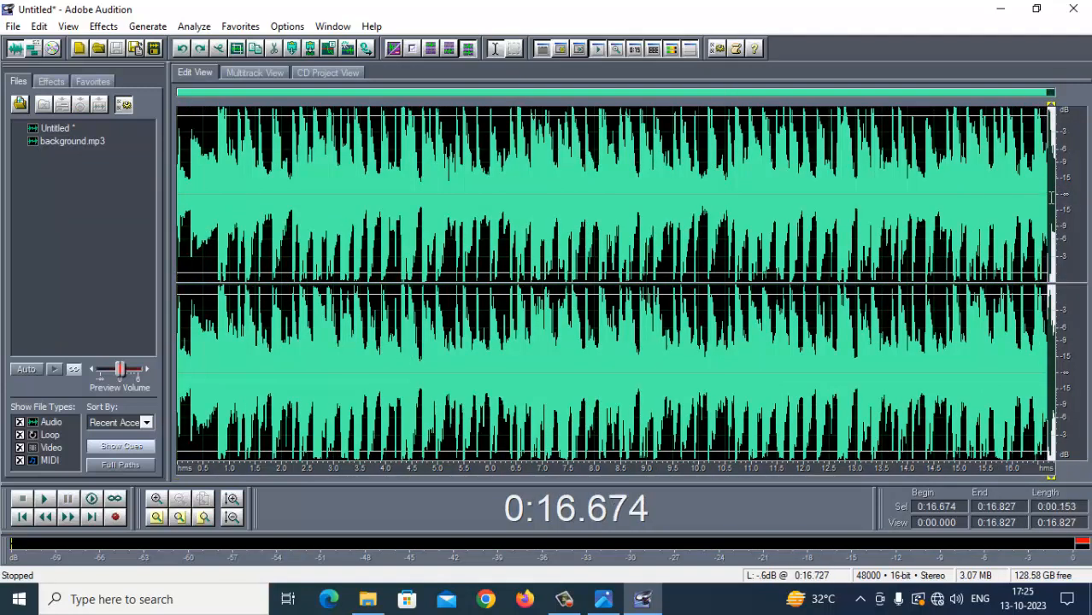
right_click(1052, 198)
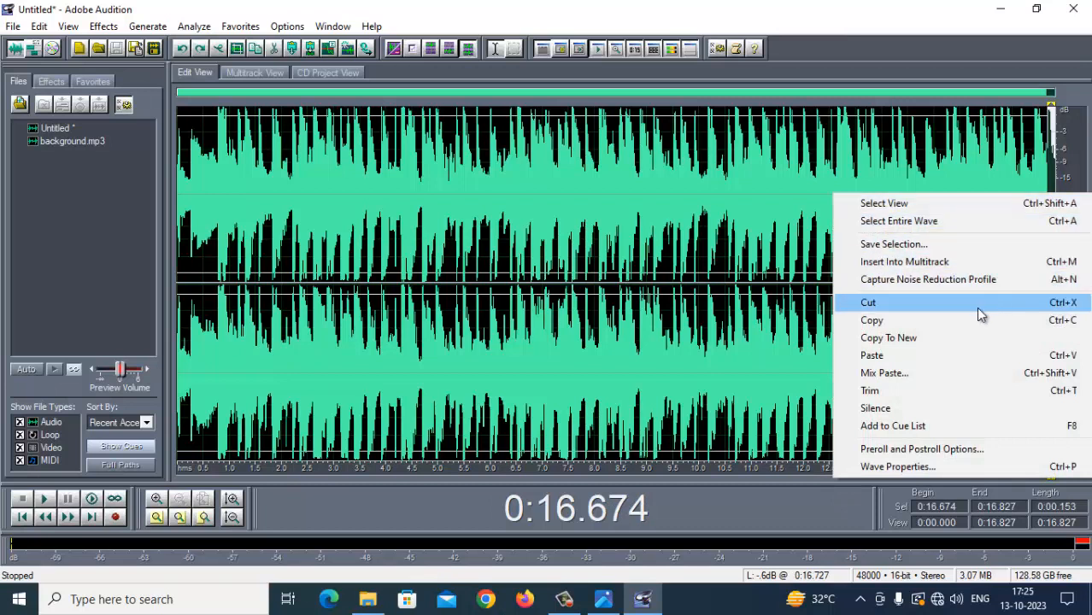
left_click(892, 374)
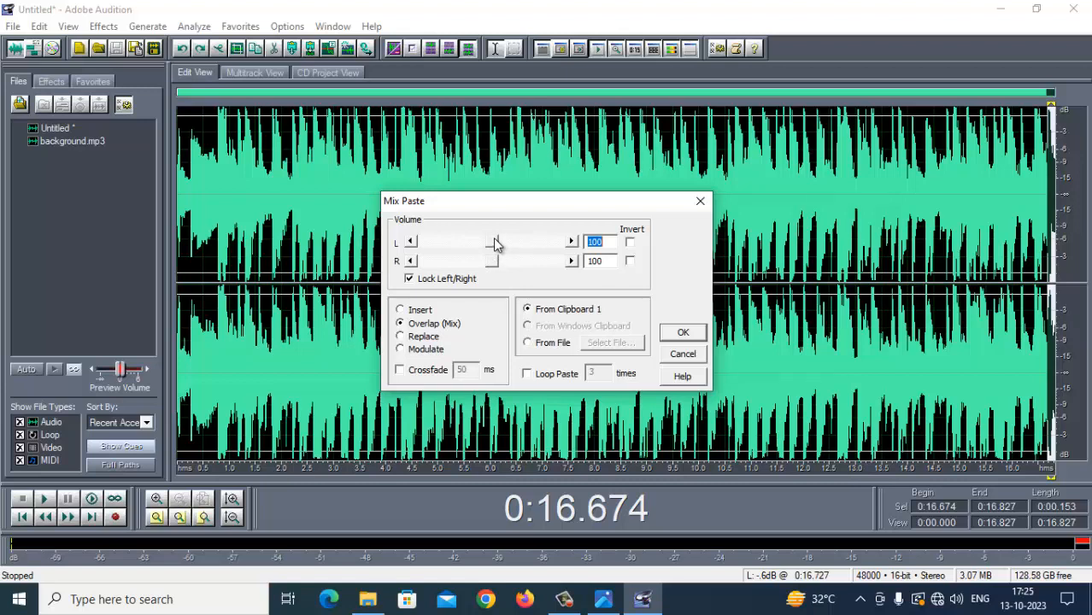
left_click(674, 336)
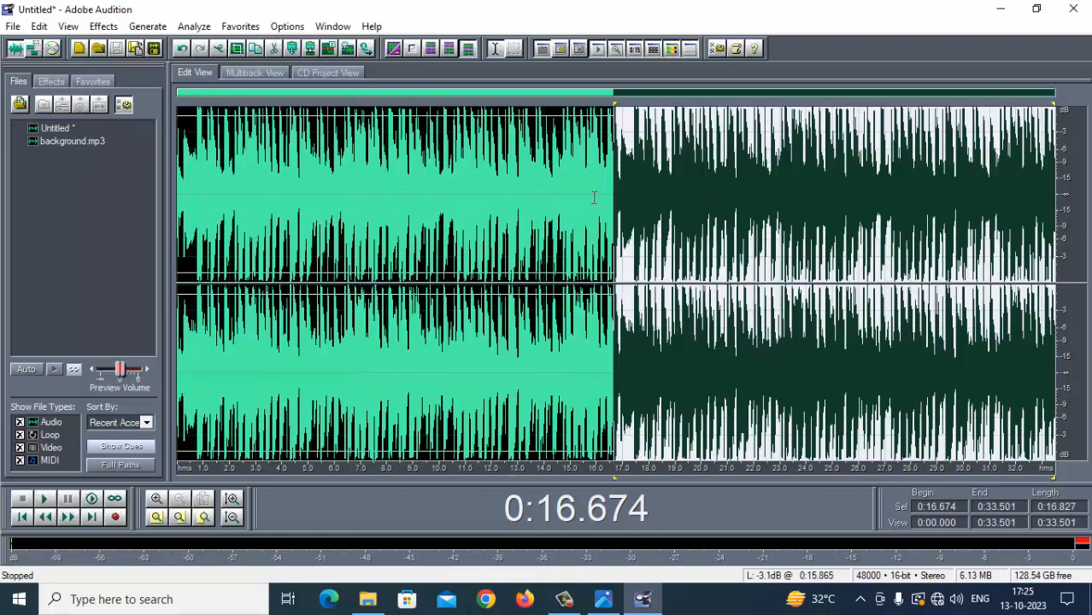
Step: Play the extended waveform from about 0:13.000 past the overlapped join to check it, and pause playback
left_click(518, 197)
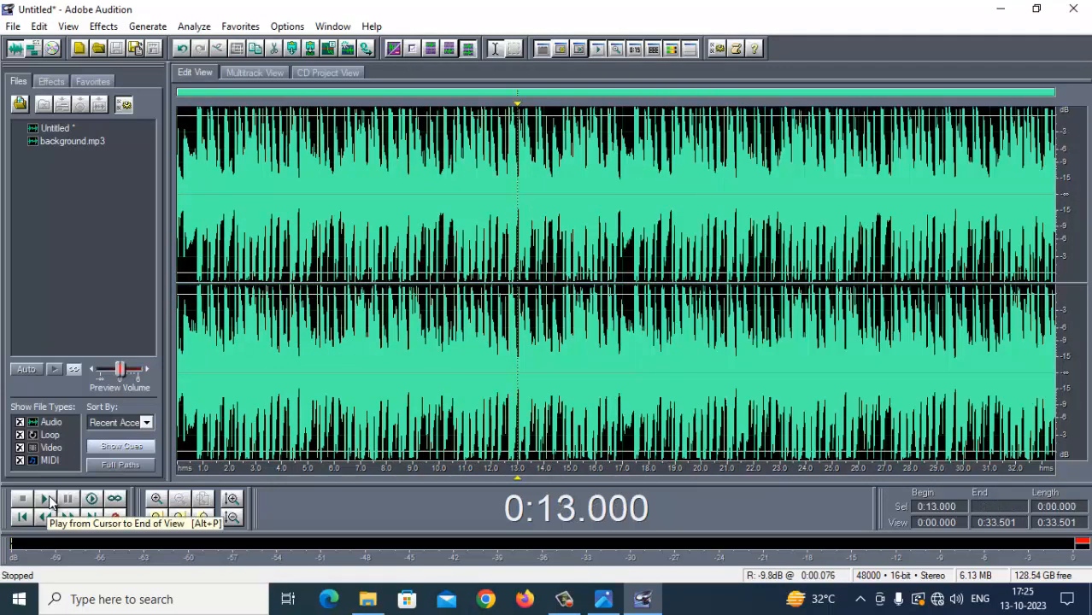
left_click(50, 503)
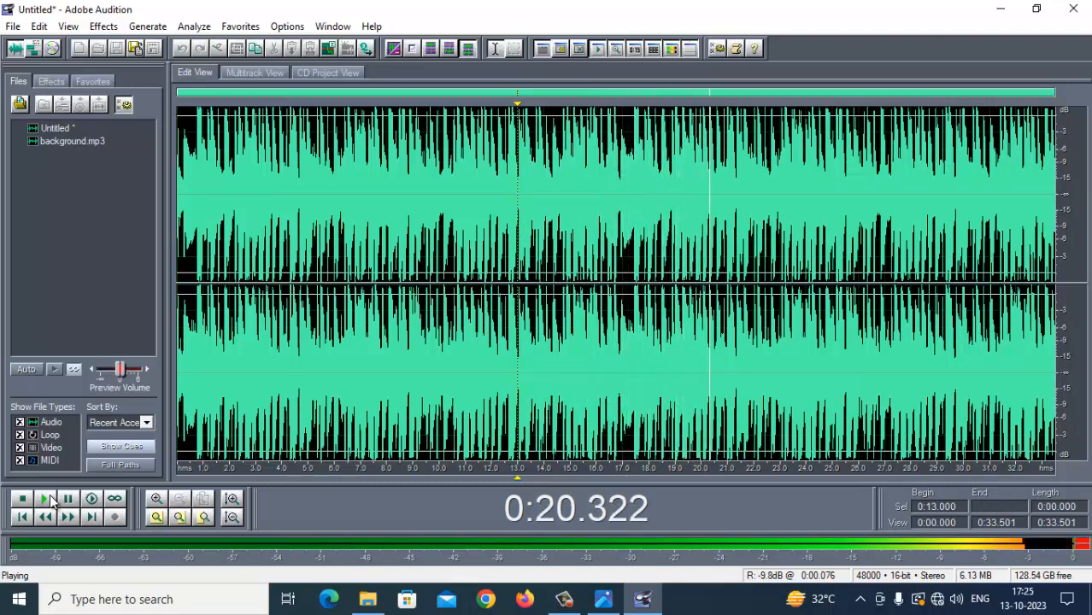
left_click(69, 499)
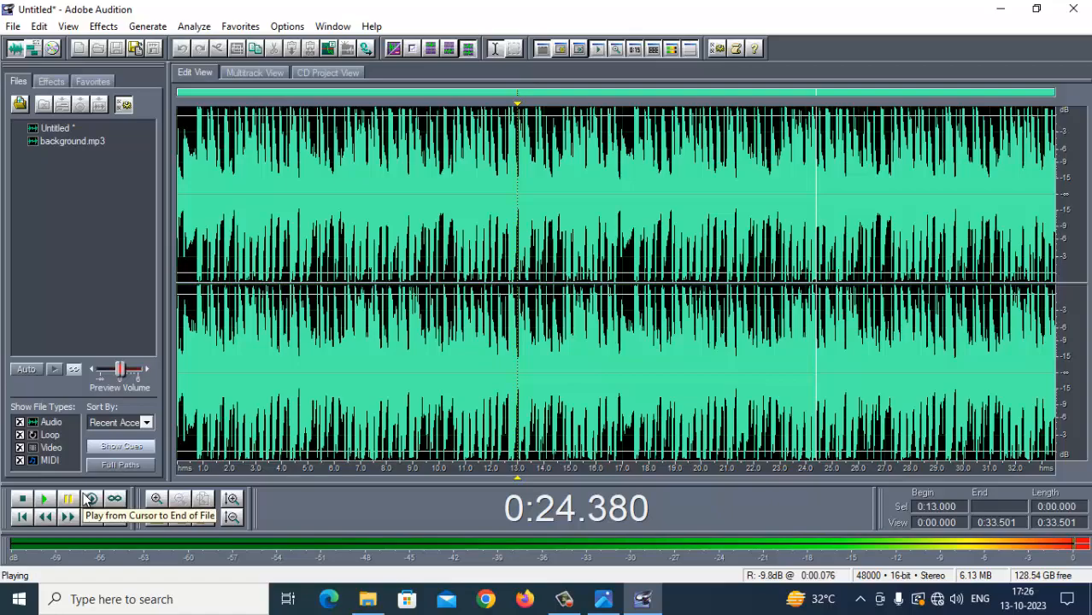
Step: Save the extended waveform to the Desktop as edit2.wav in Windows PCM format
left_click(13, 26)
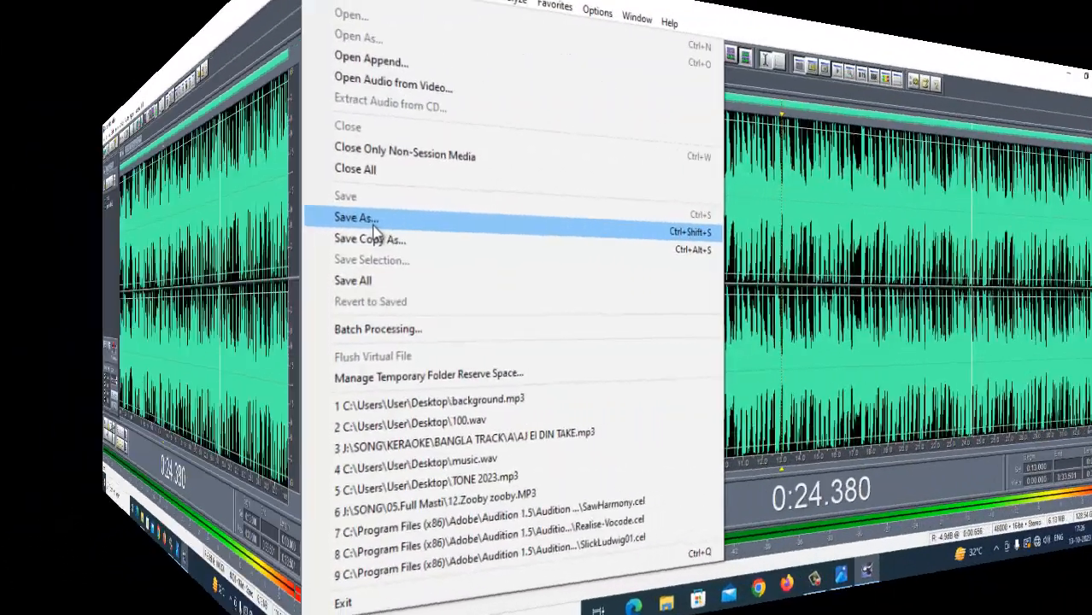
left_click(47, 231)
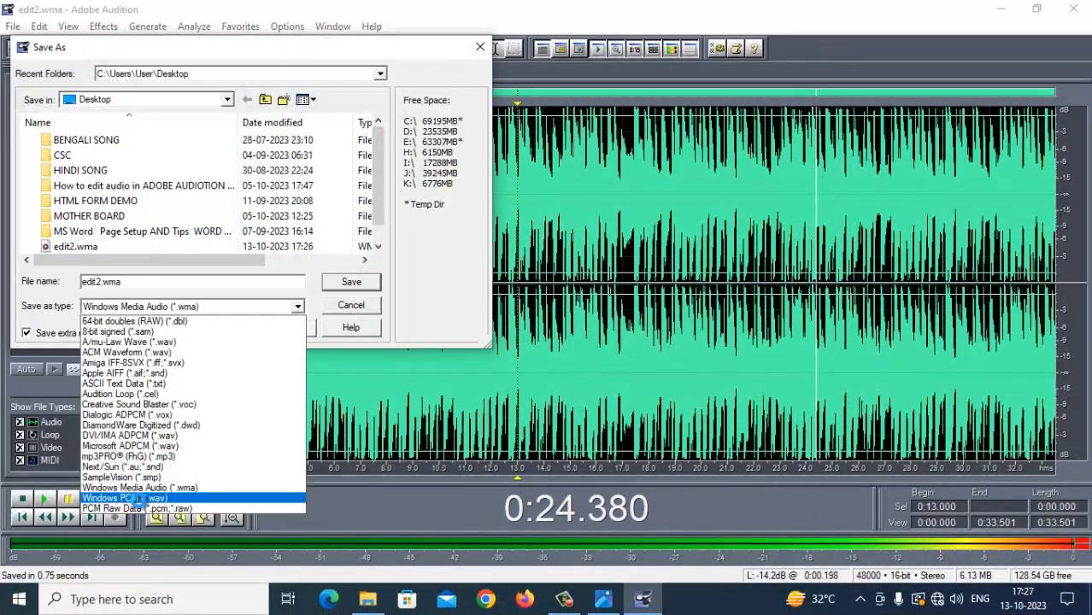
left_click(128, 500)
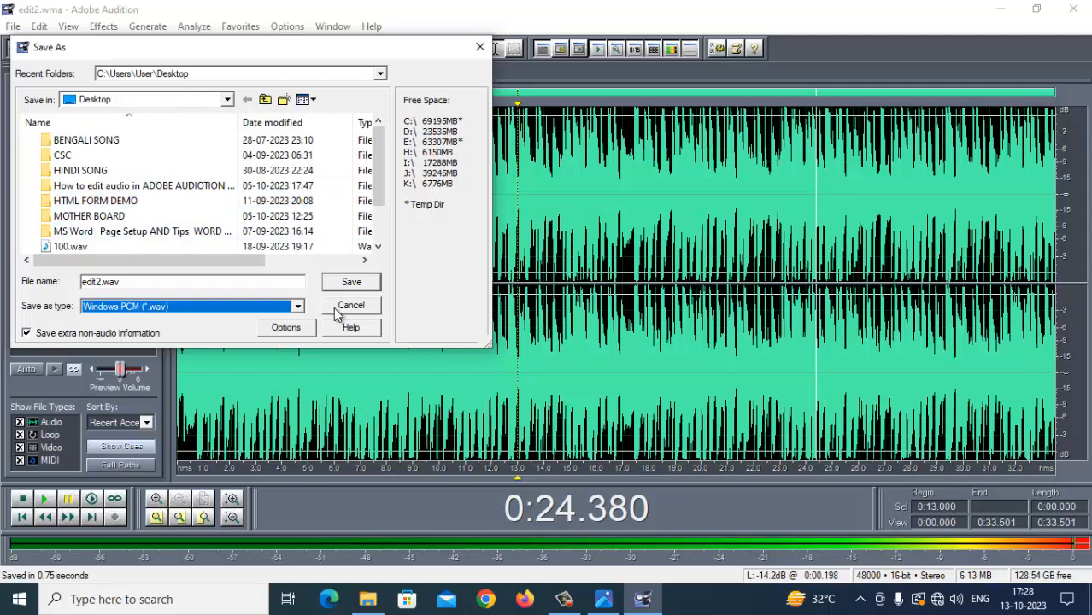
left_click(349, 283)
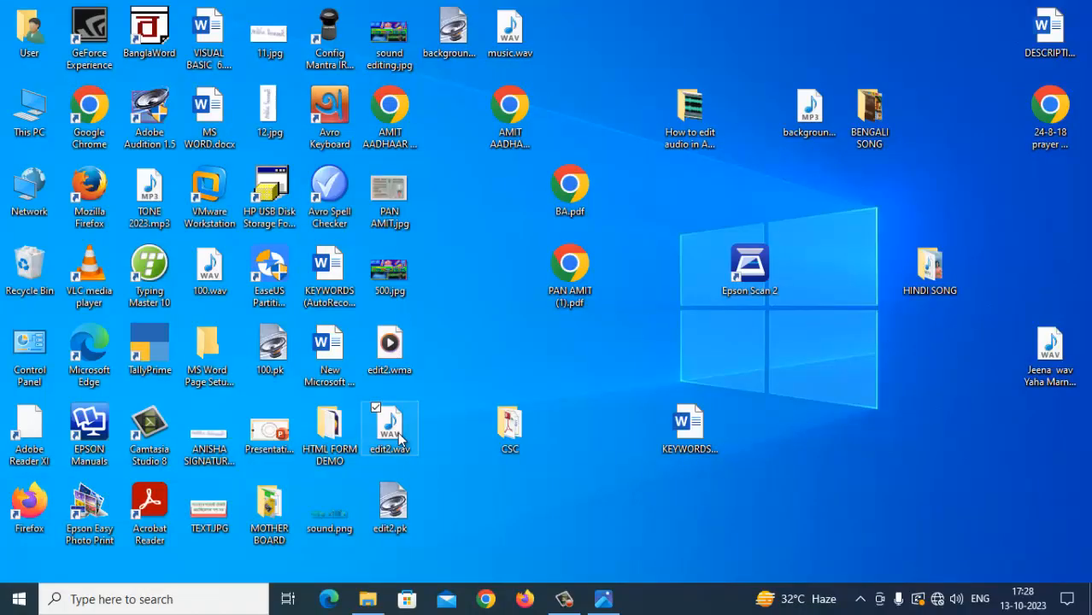
Step: Move edit2.wav to an empty spot on the Windows desktop and open its file properties
left_click_drag(399, 439, 514, 350)
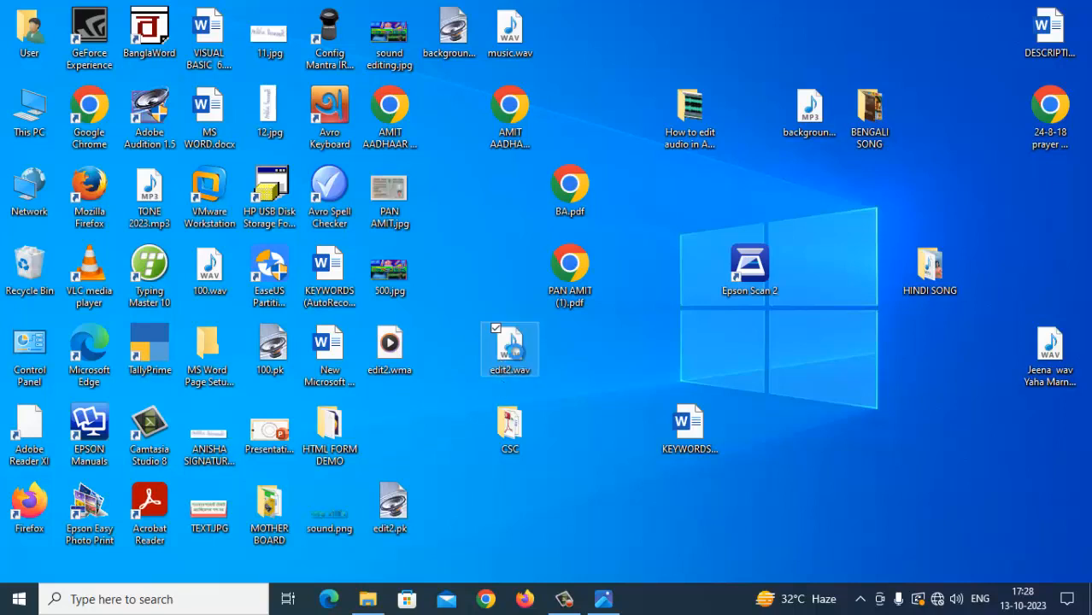
key("alt+Return")
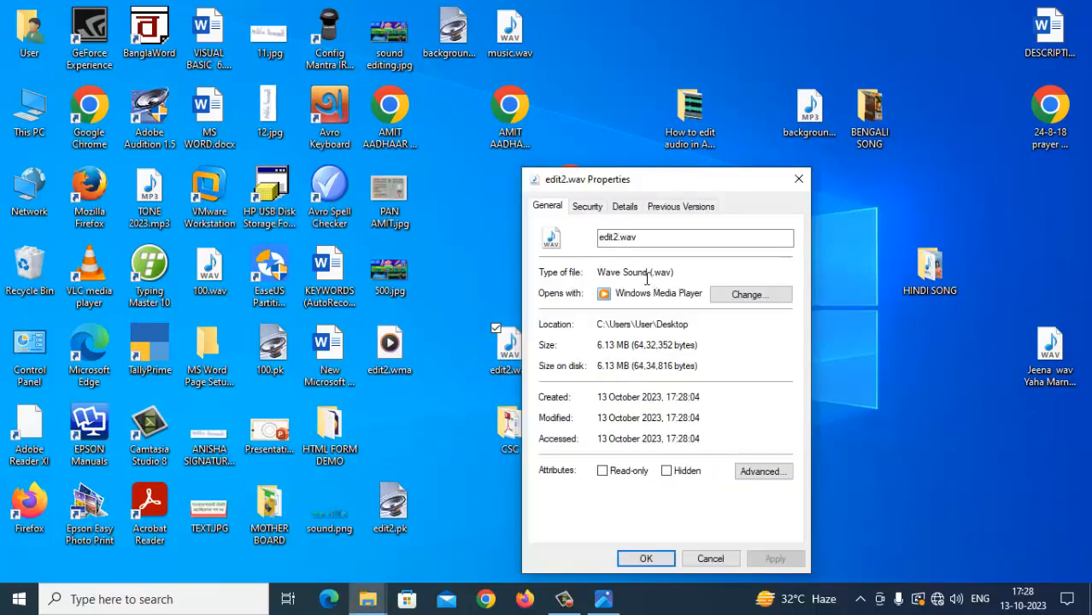